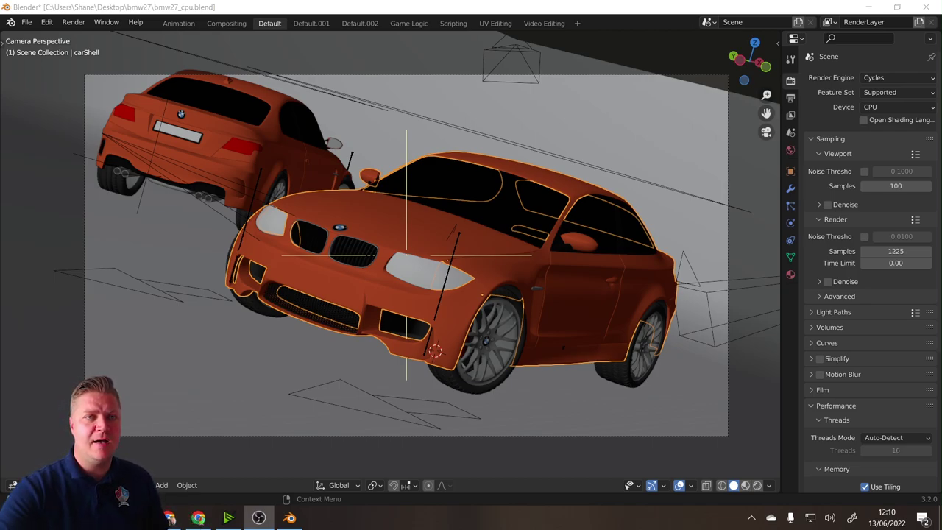
# - Check the world and car body properties, then render the BMW scene on the CPU (03:23.05)
pyautogui.click(791, 150)
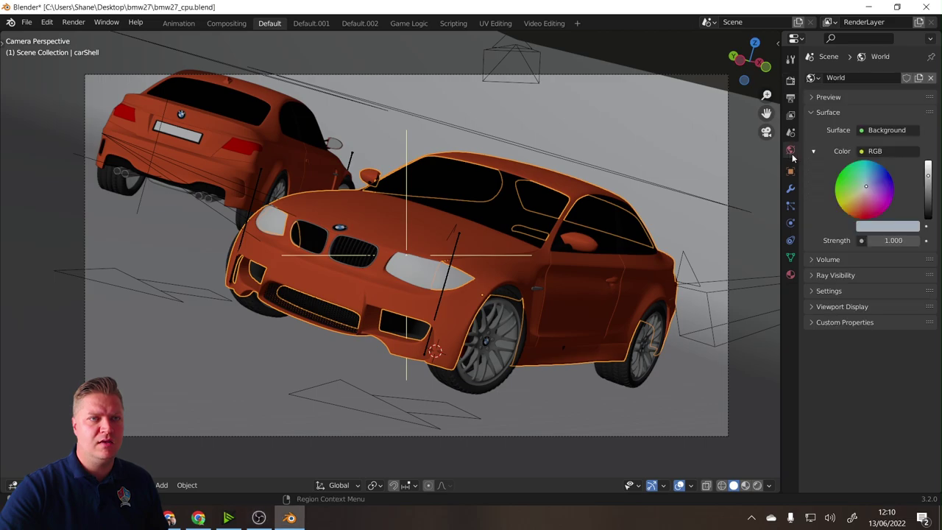
pyautogui.click(790, 171)
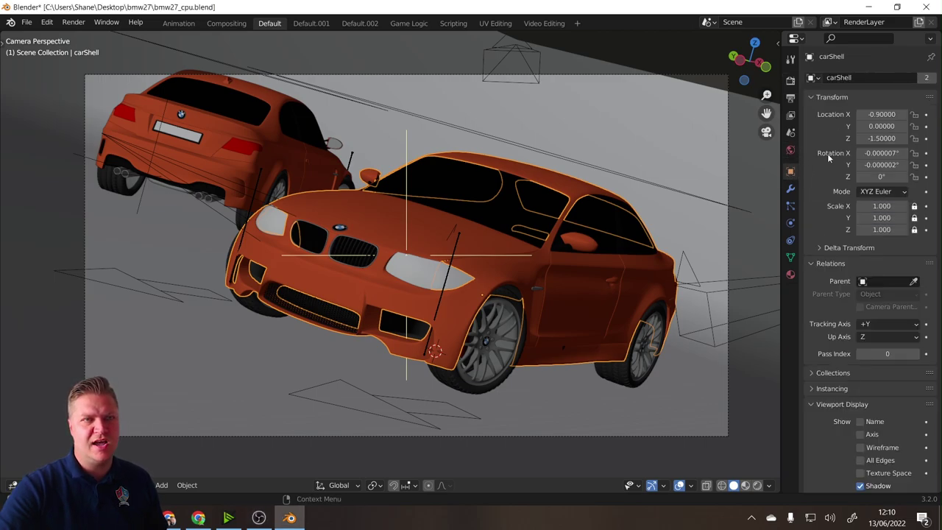
pyautogui.click(791, 82)
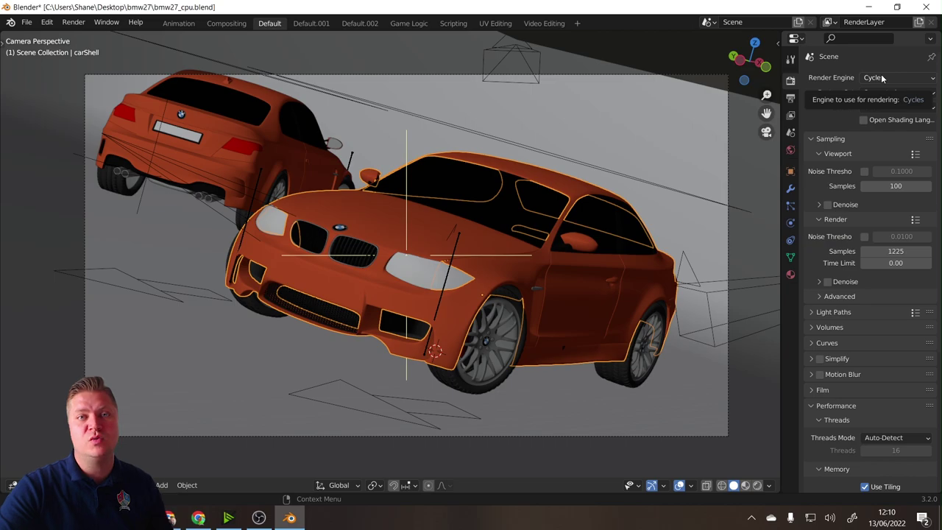
pyautogui.click(73, 22)
pyautogui.click(116, 36)
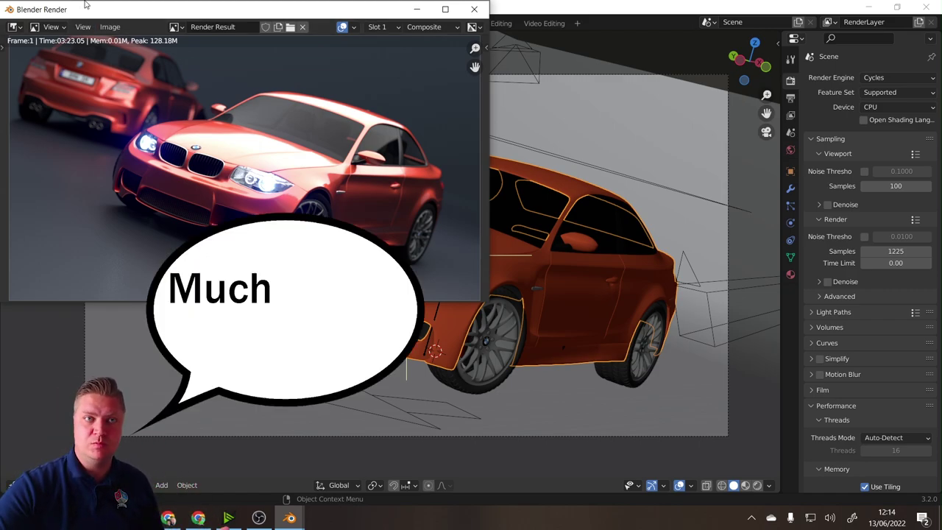
# - Close the render result, try Device GPU Compute, then set it back to CPU
pyautogui.click(474, 8)
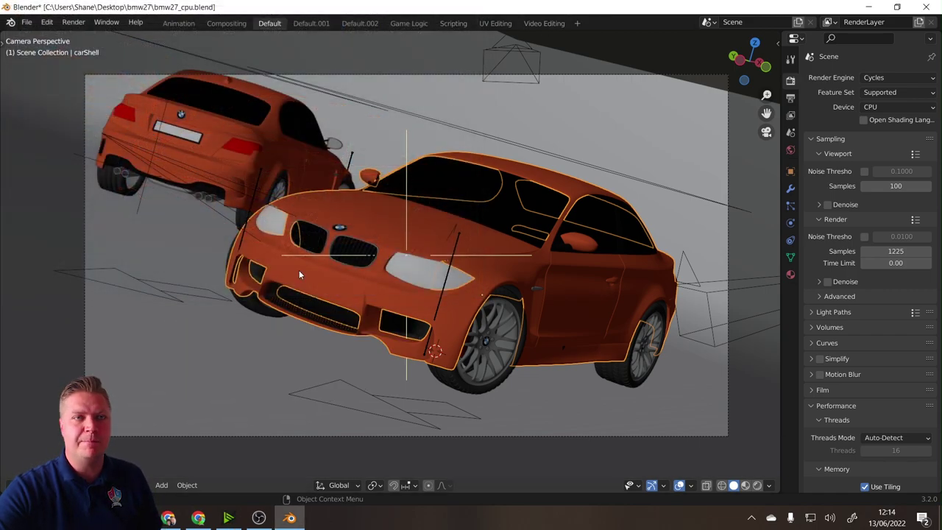
pyautogui.click(889, 109)
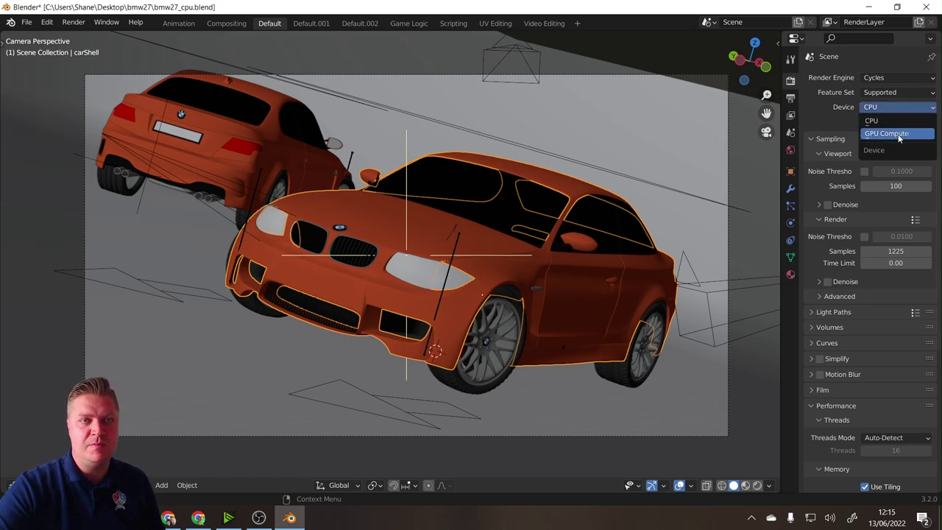
pyautogui.click(898, 134)
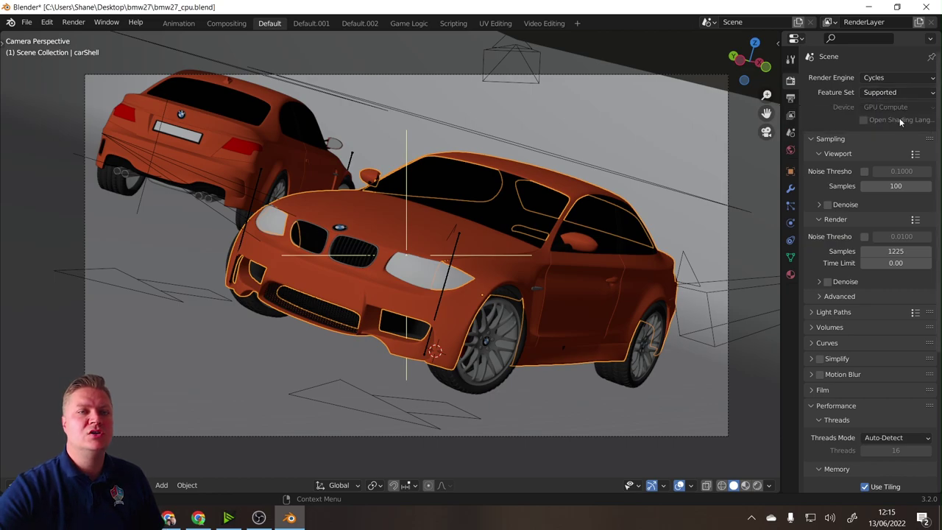
pyautogui.click(894, 107)
pyautogui.click(894, 121)
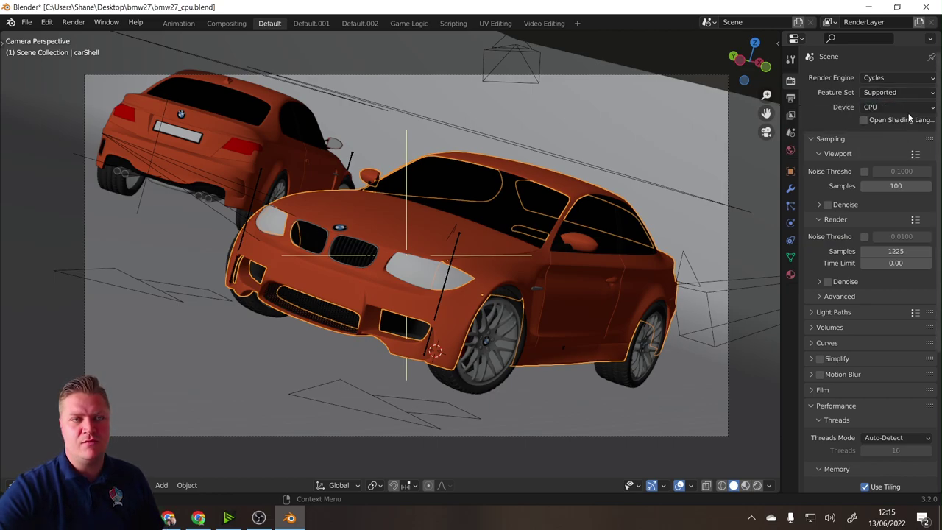
# - In System preferences, enable the RTX 2070 SUPER under CUDA, then switch the backend to OptiX
pyautogui.click(48, 26)
pyautogui.click(81, 195)
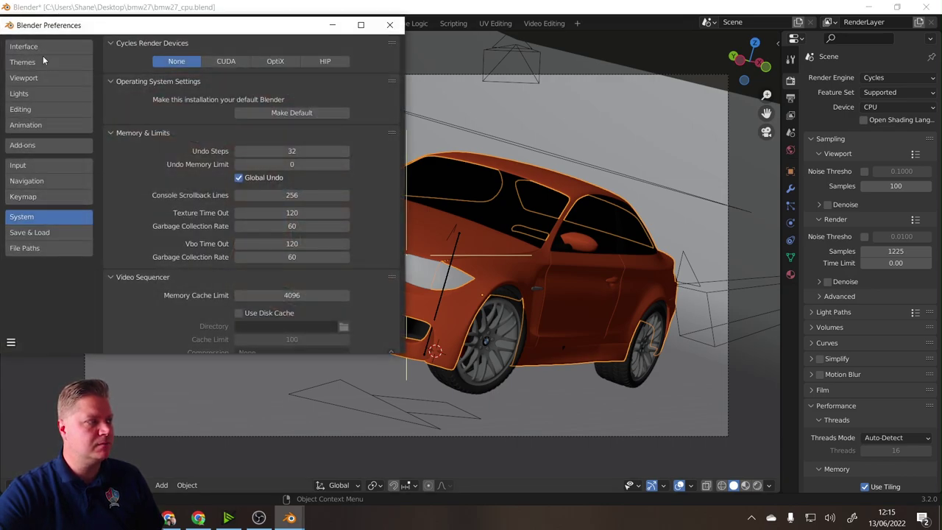
pyautogui.click(223, 61)
pyautogui.click(198, 77)
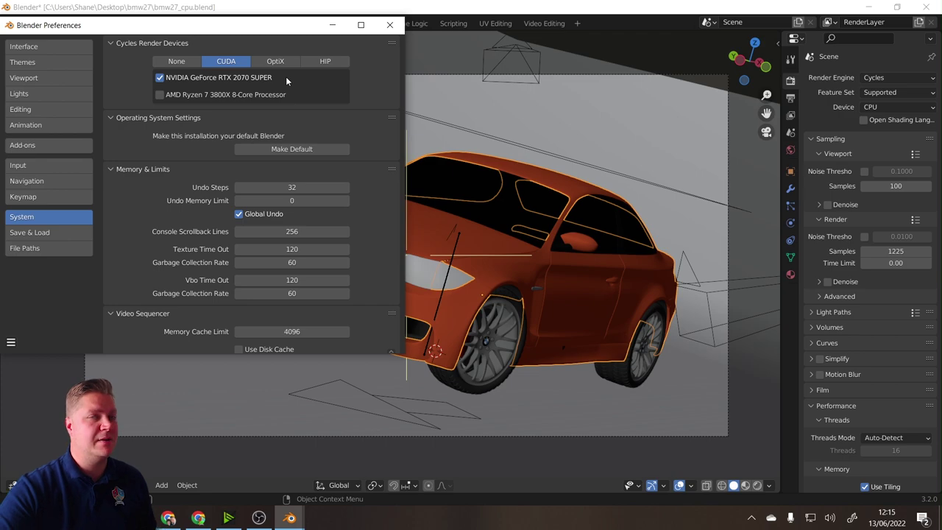
pyautogui.click(275, 62)
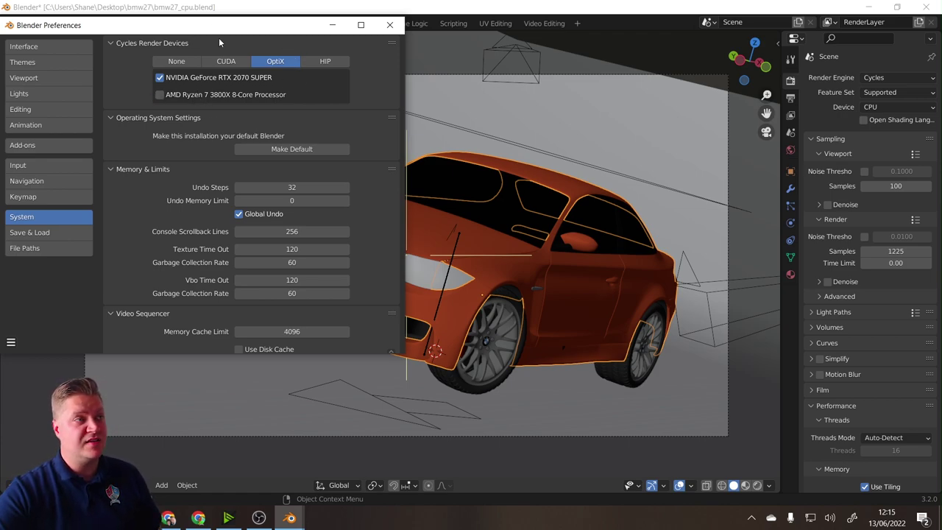
# - Close Preferences and set the Cycles render Device to GPU Compute
pyautogui.click(389, 25)
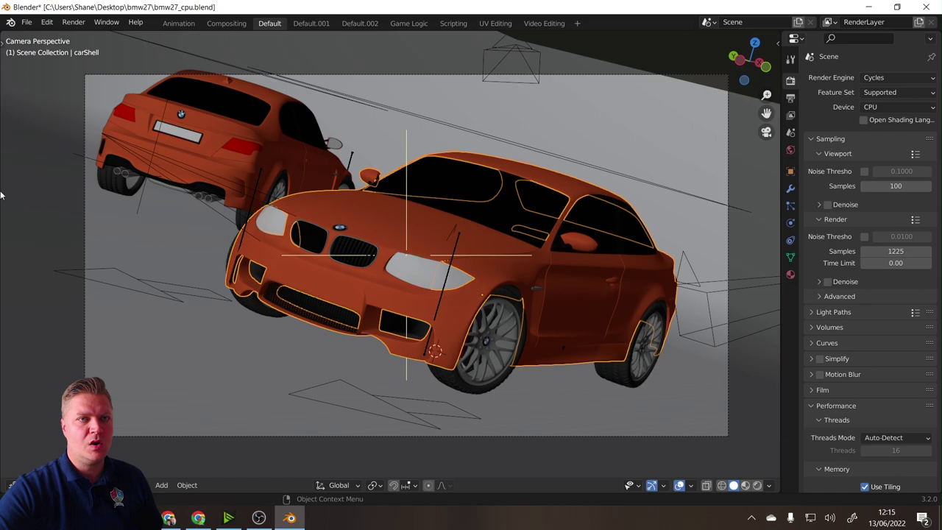
pyautogui.click(882, 107)
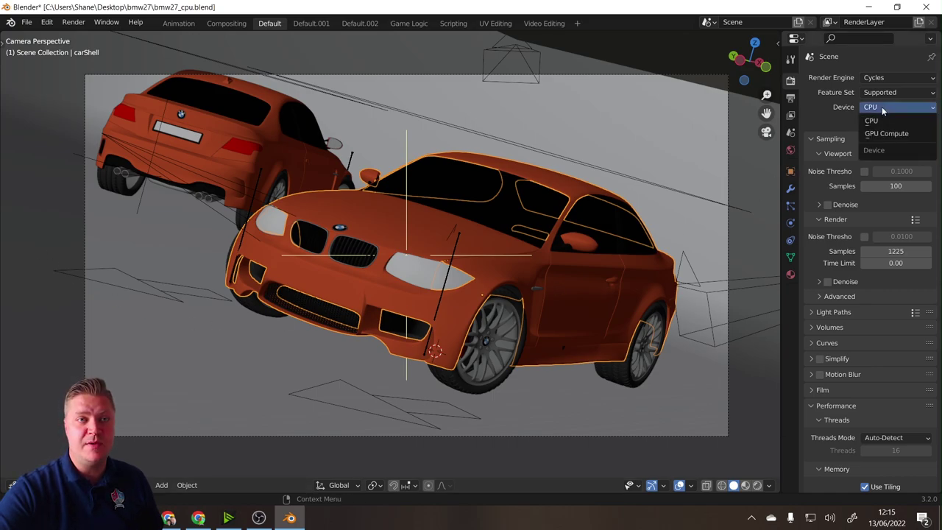
pyautogui.click(887, 135)
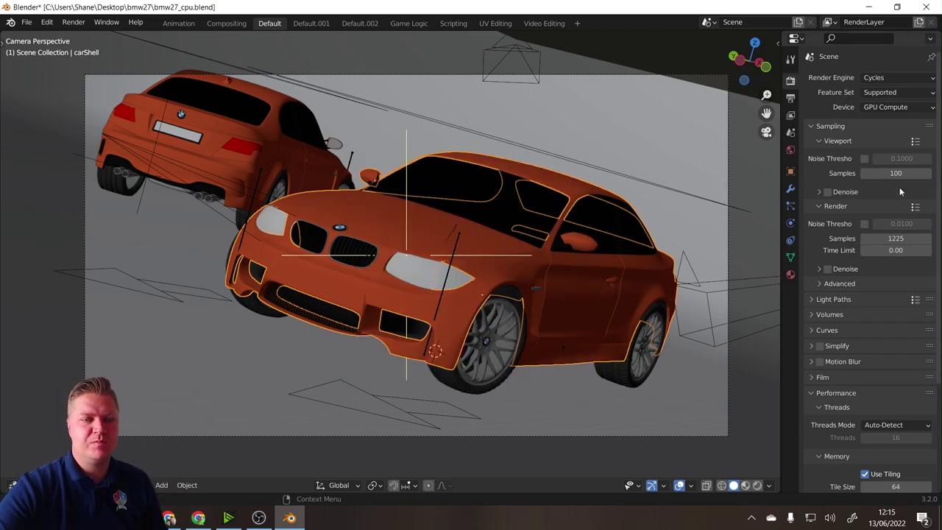
# - In Performance, keep threads on automatic detection and change the tile size from 64 to 256
pyautogui.scroll(-2, 871, 147)
pyautogui.scroll(-1, 871, 154)
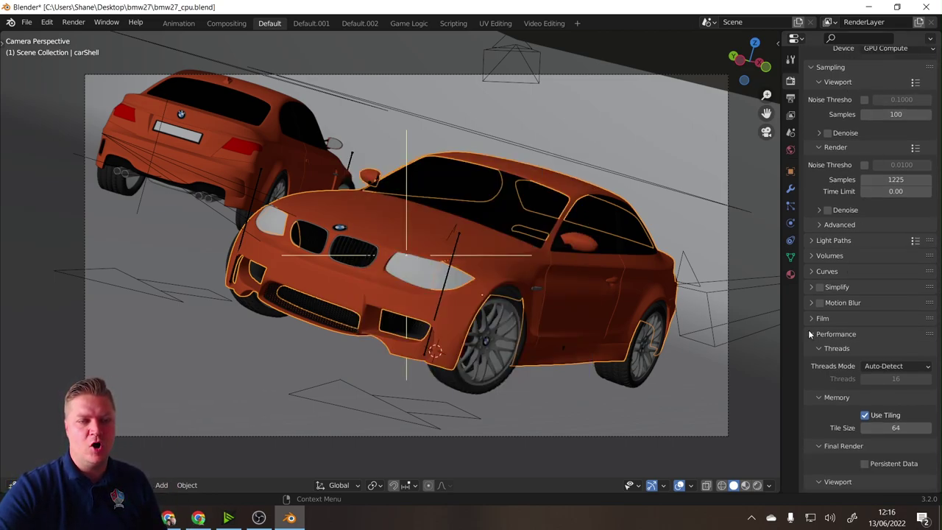
pyautogui.scroll(3, 812, 331)
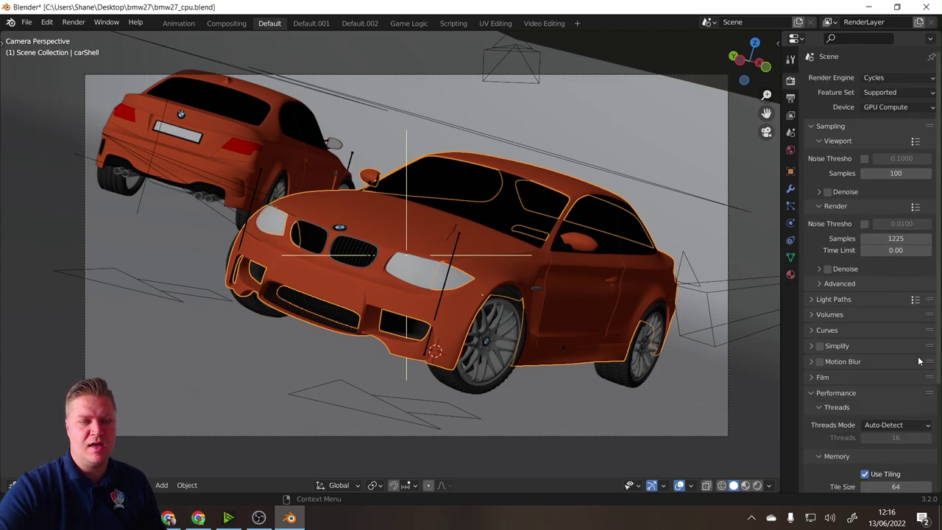
pyautogui.scroll(-5, 919, 360)
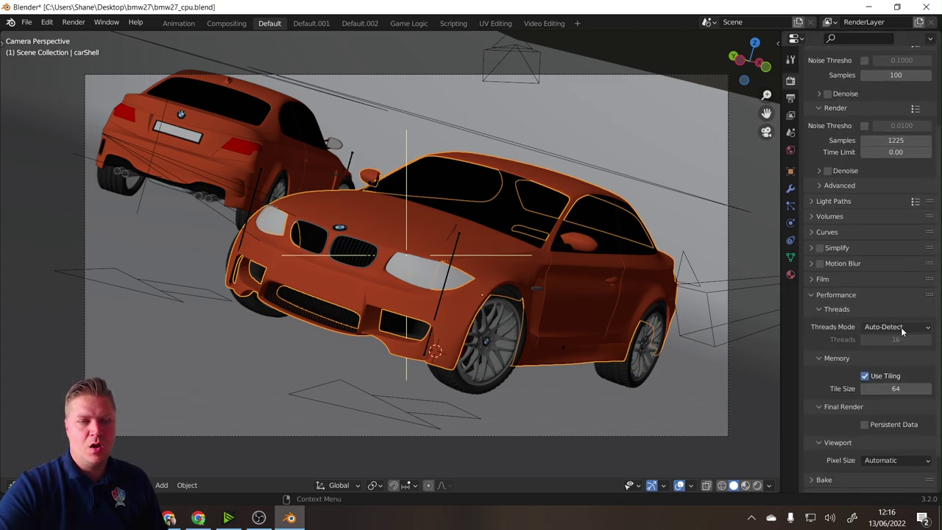
pyautogui.click(910, 328)
pyautogui.click(900, 331)
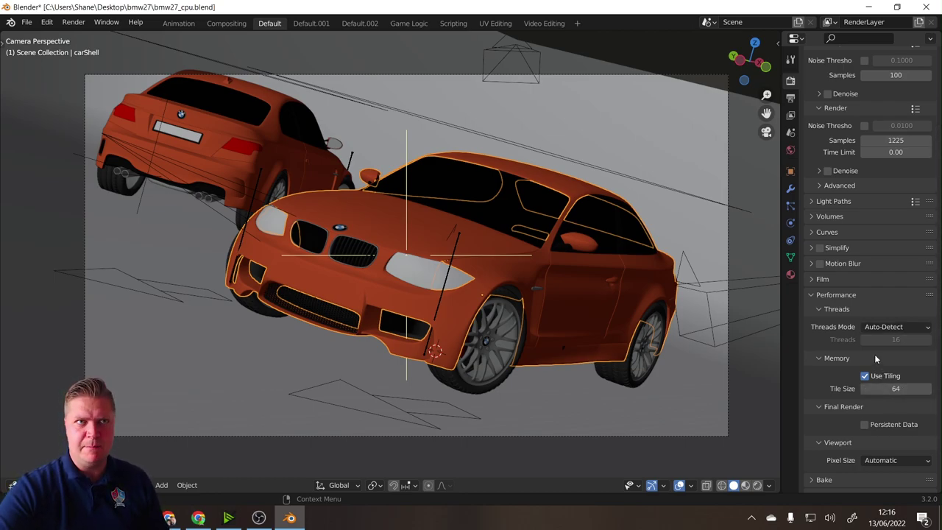
pyautogui.click(915, 388)
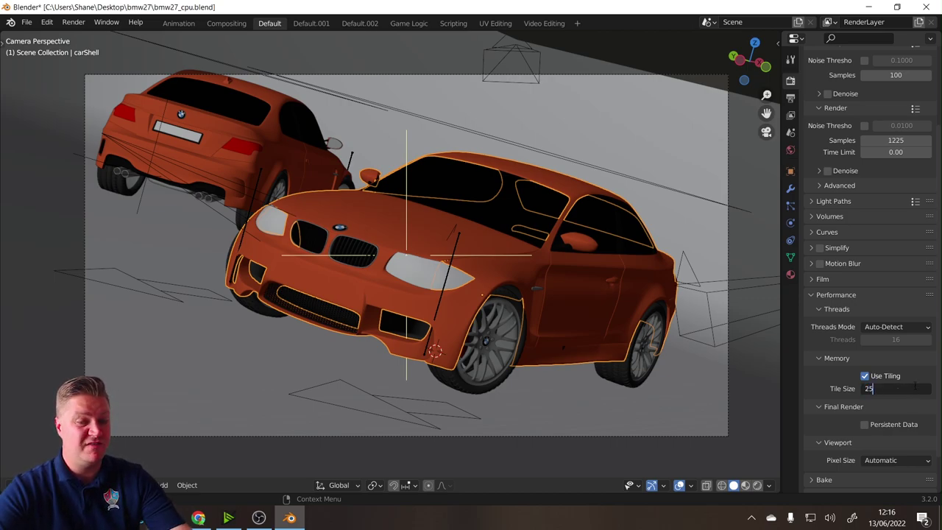
pyautogui.write('256')
pyautogui.press('Return')
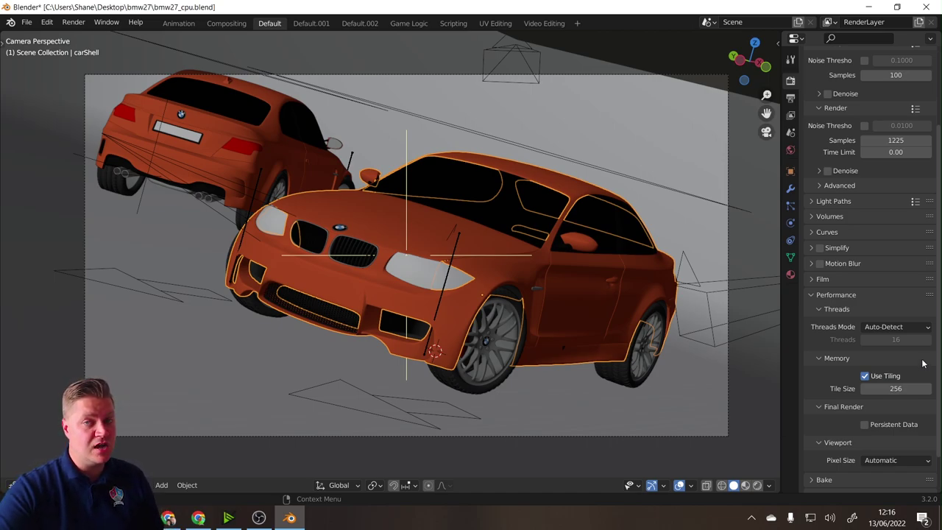
# - Render the frame again on the GPU and move the render window toward the centre
pyautogui.click(73, 23)
pyautogui.moveTo(45, 28)
pyautogui.click(76, 25)
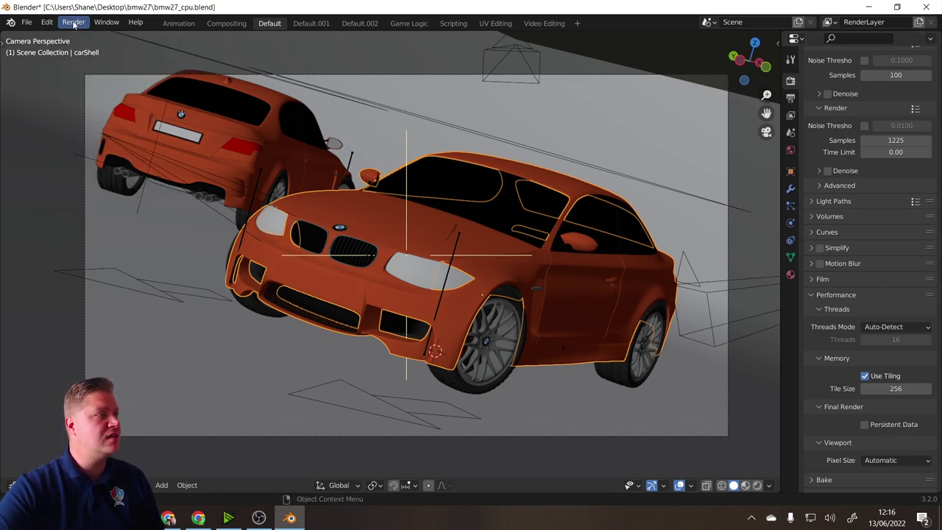
pyautogui.click(78, 24)
pyautogui.click(95, 37)
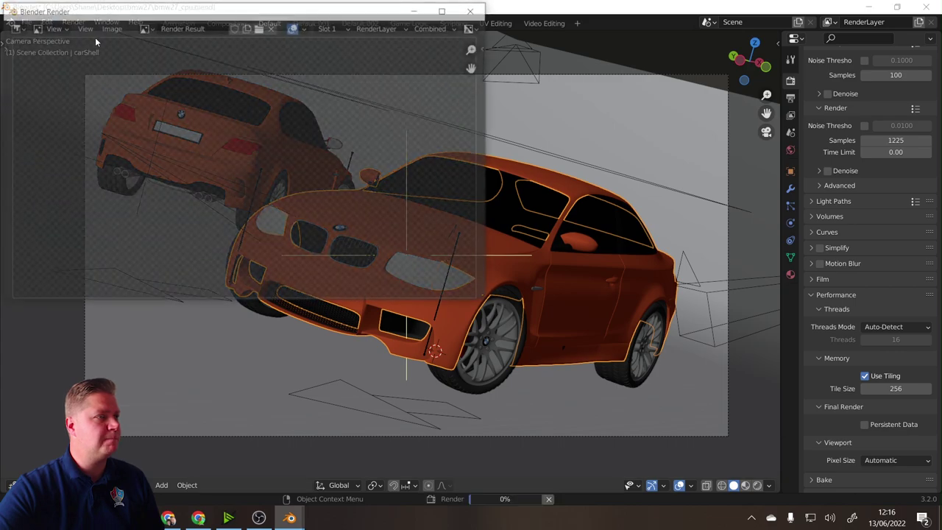
pyautogui.moveTo(219, 10); pyautogui.dragTo(337, 62)
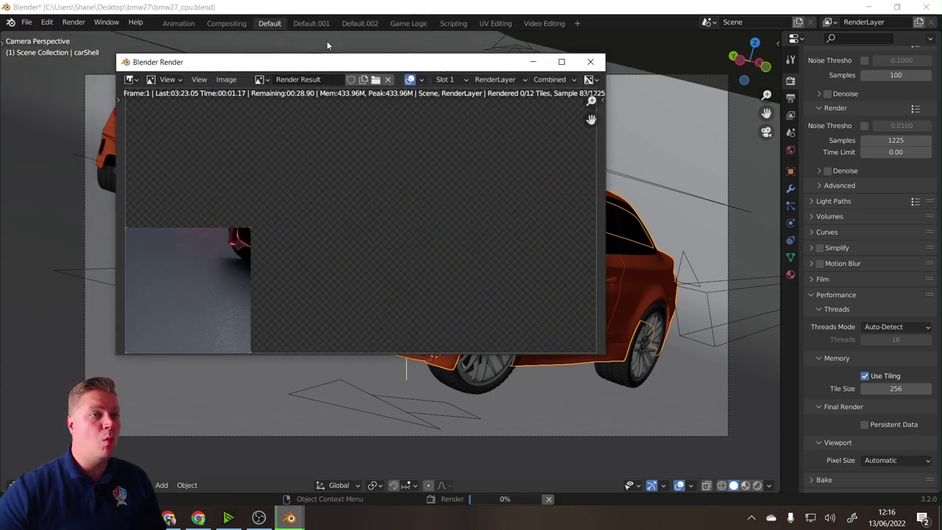